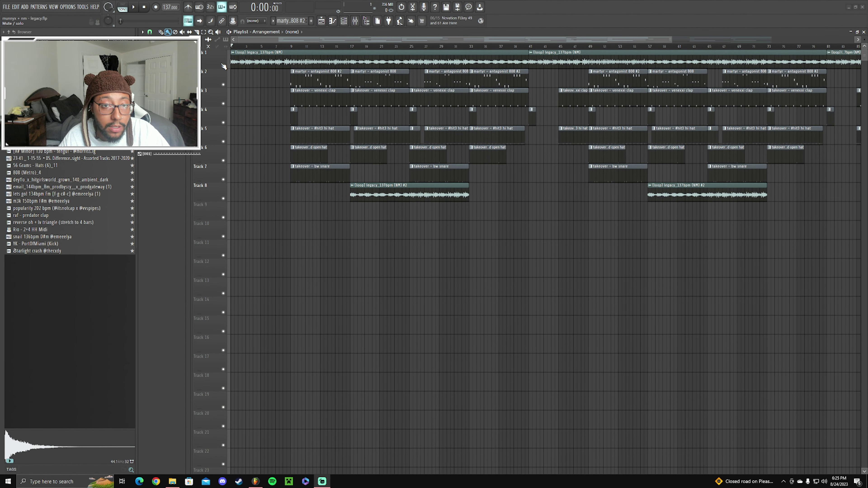
Solo Track 1's melody loop, play it, and zoom the playlist while it plays, then stop.
right_click(223, 66)
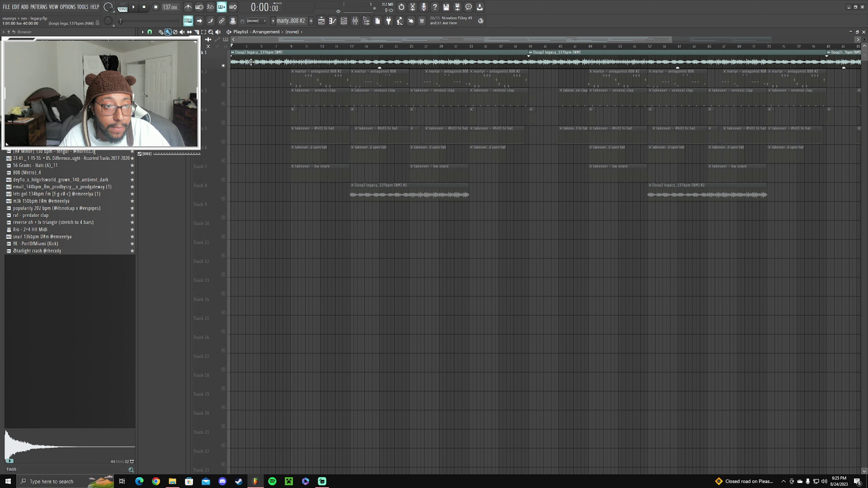
key(space)
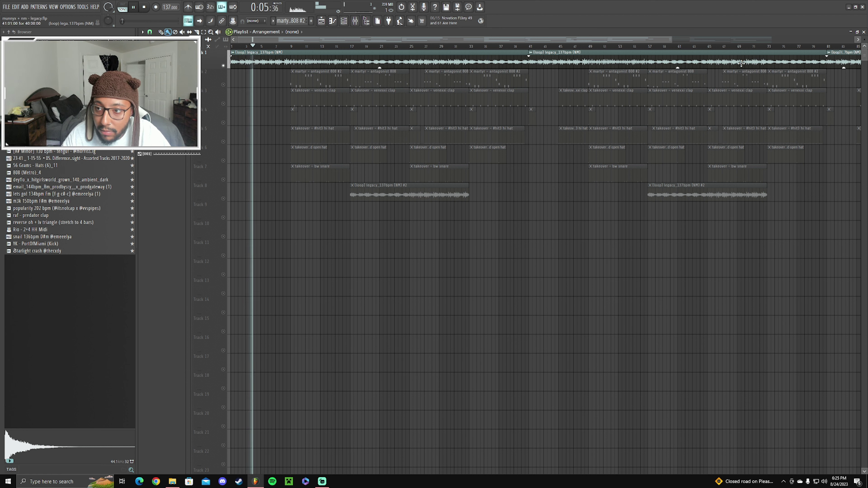
drag(671, 38, 387, 40)
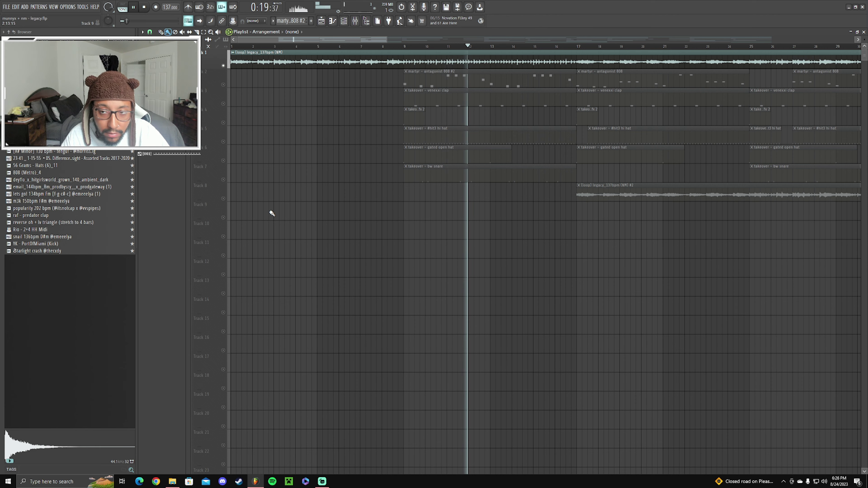
key(space)
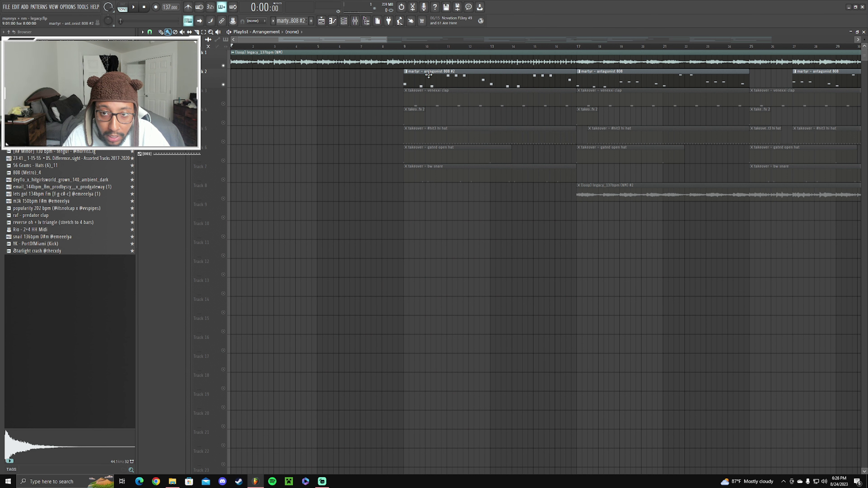
double_click(428, 75)
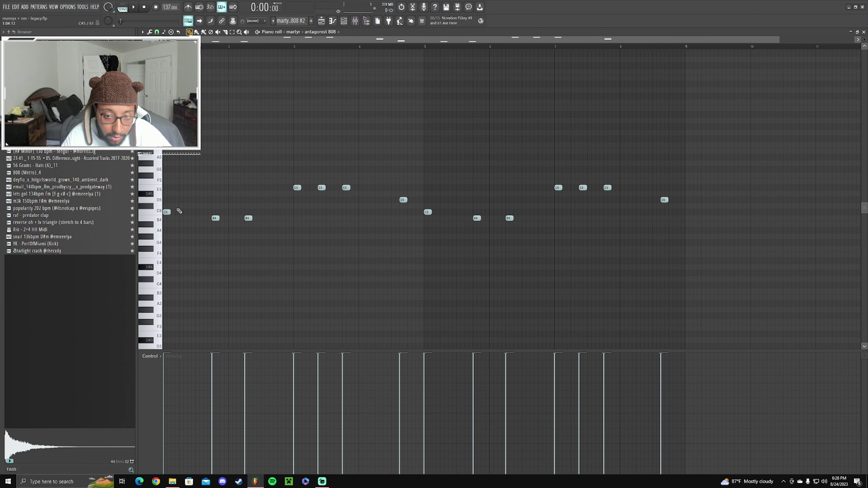
click(133, 8)
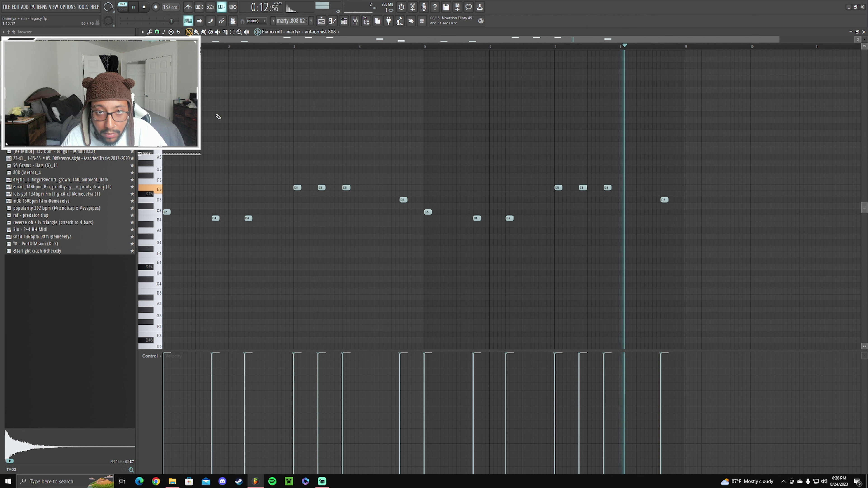
Stop the 808 and preview the venexxi clap pattern's notes in the piano roll.
click(326, 25)
key(space)
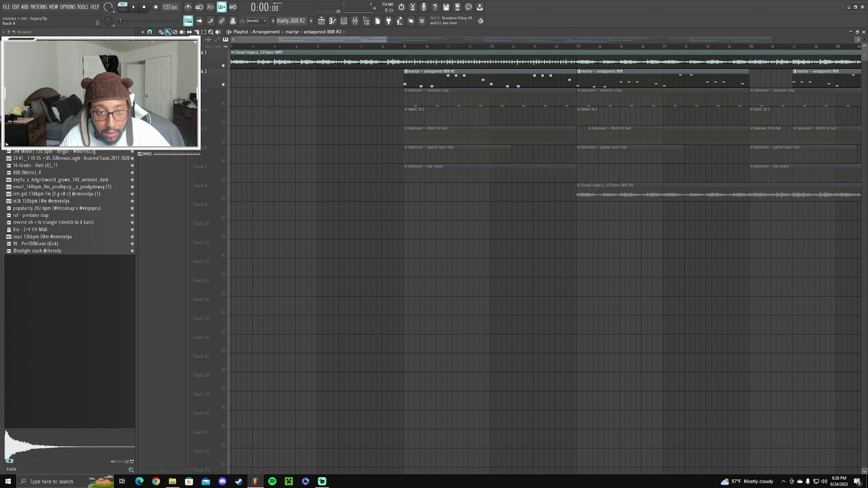
double_click(440, 94)
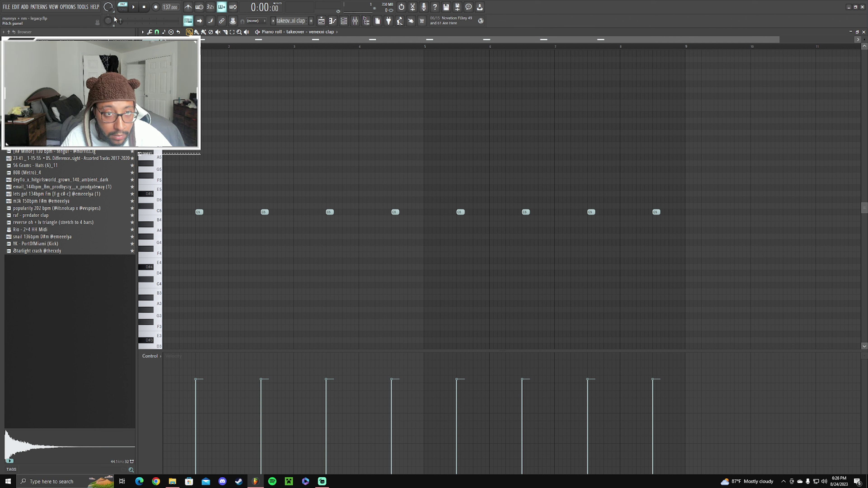
click(135, 7)
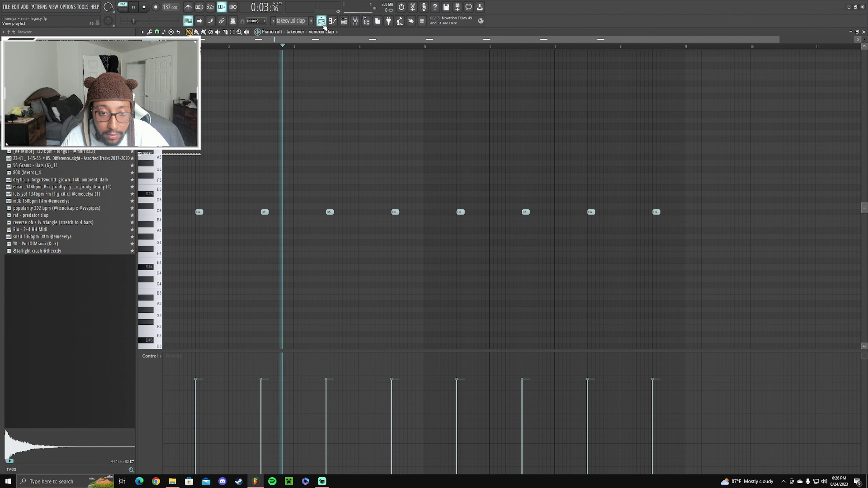
key(space)
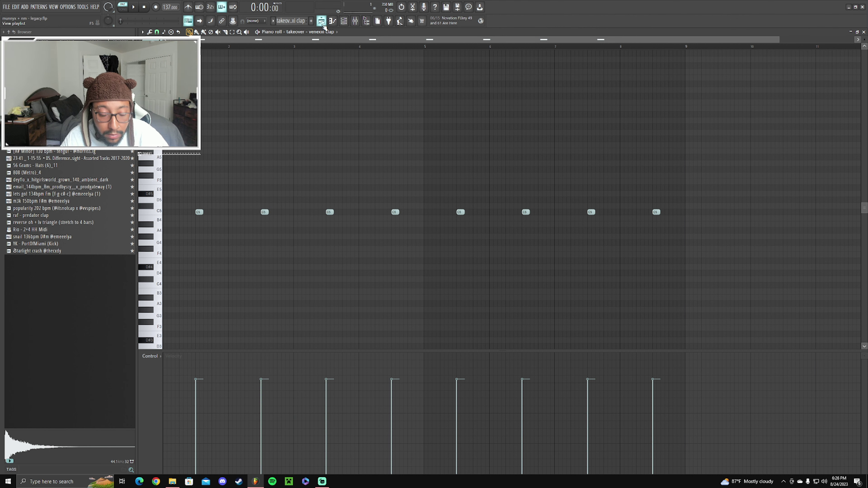
Audition the glitch fx 2 pattern, then unmute the hi-hat track in the playlist.
click(327, 26)
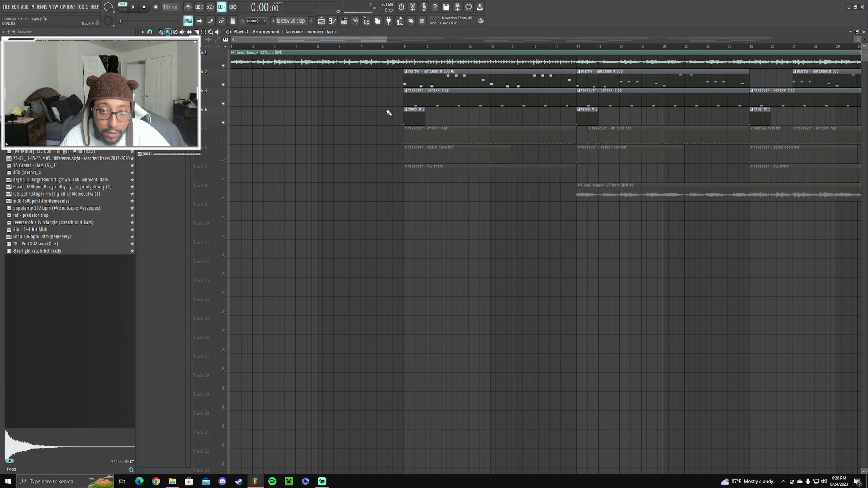
double_click(413, 113)
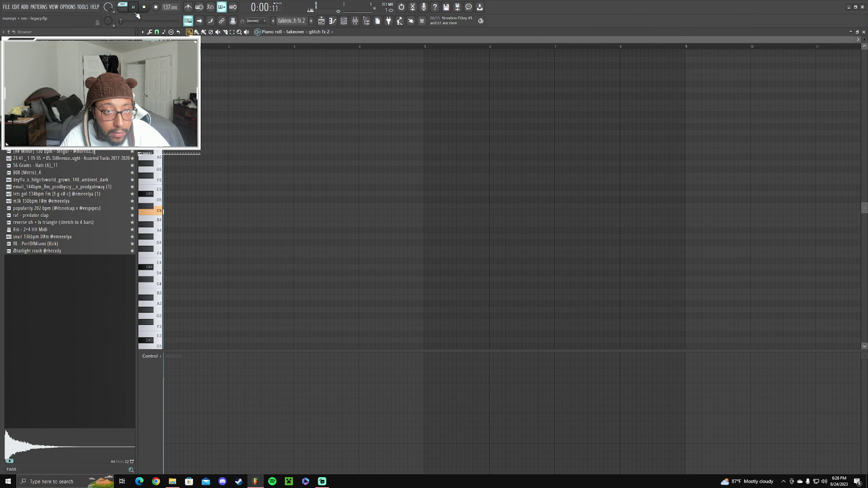
key(space)
key(F5)
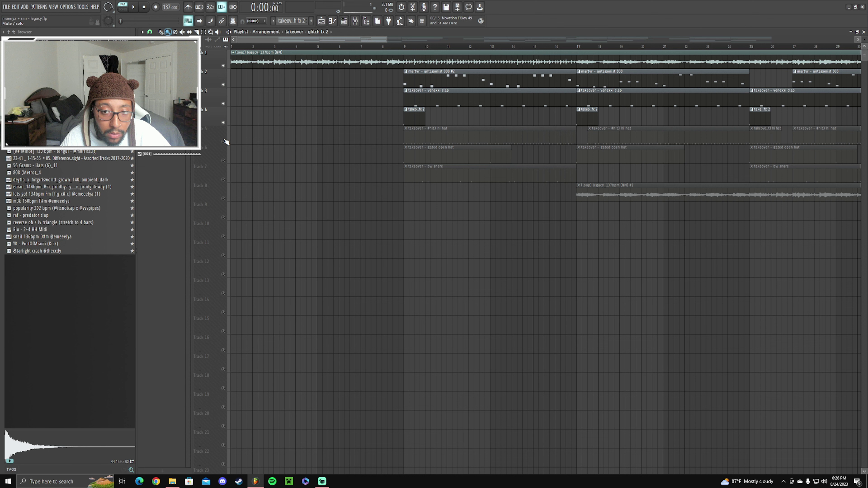
click(224, 141)
Play and stop the hi-hat pattern's C5 notes, then scroll to the gated open hat pattern.
double_click(413, 136)
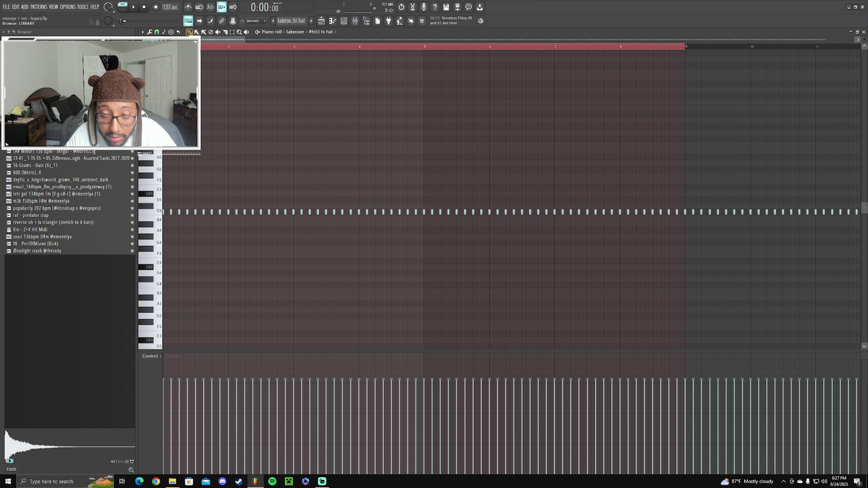
key(space)
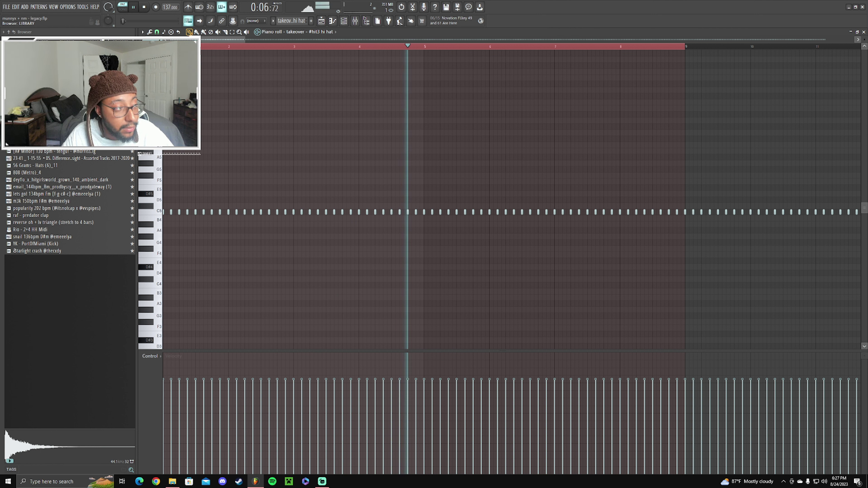
key(space)
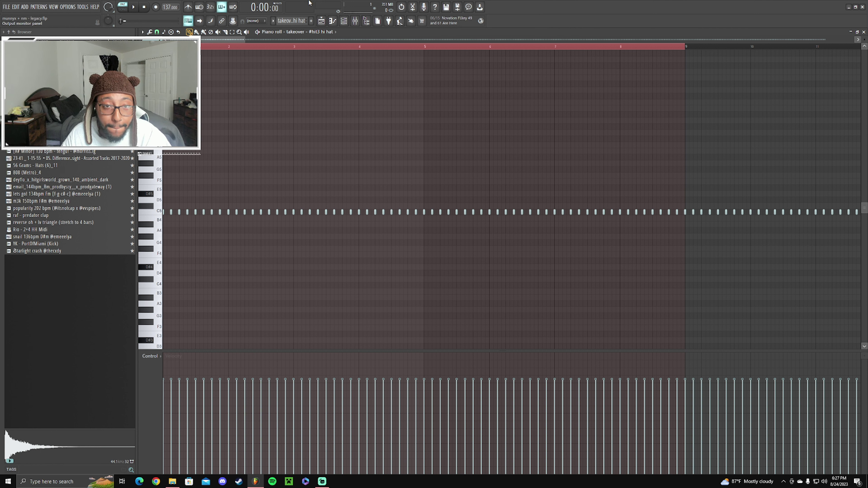
scroll(291, 21, down, 1)
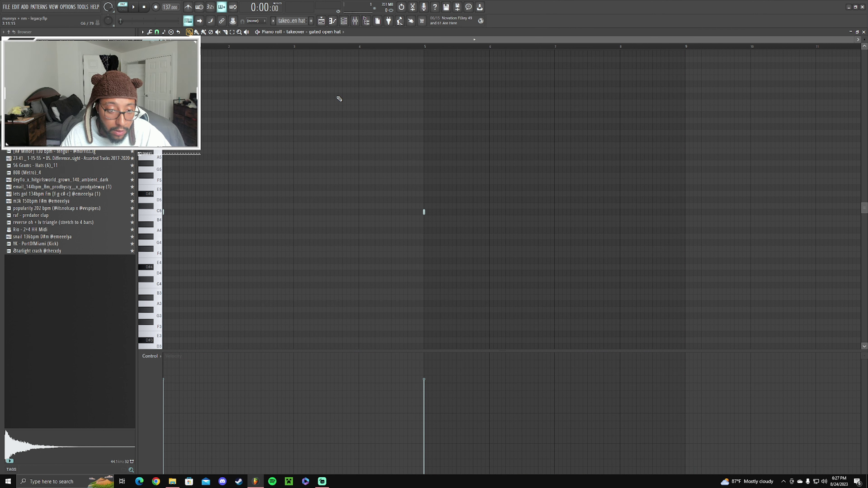
Play the gated open hat pattern from bar 5, then play the bw snare pattern from the start.
click(134, 8)
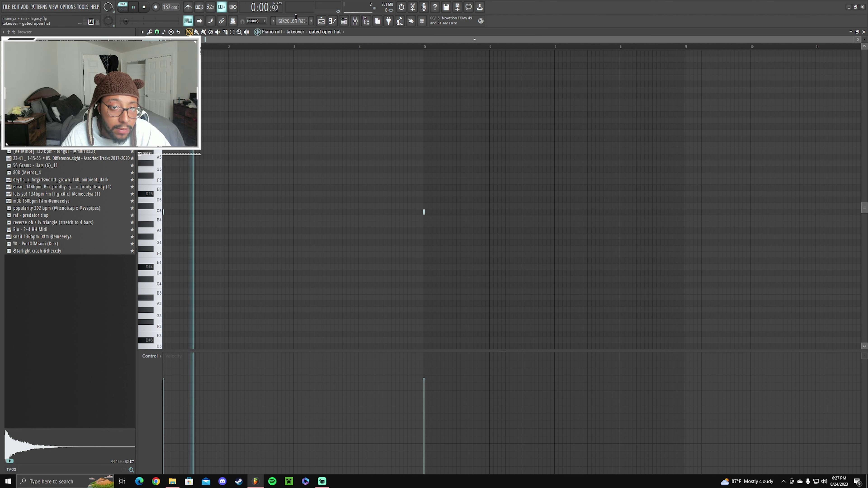
click(423, 47)
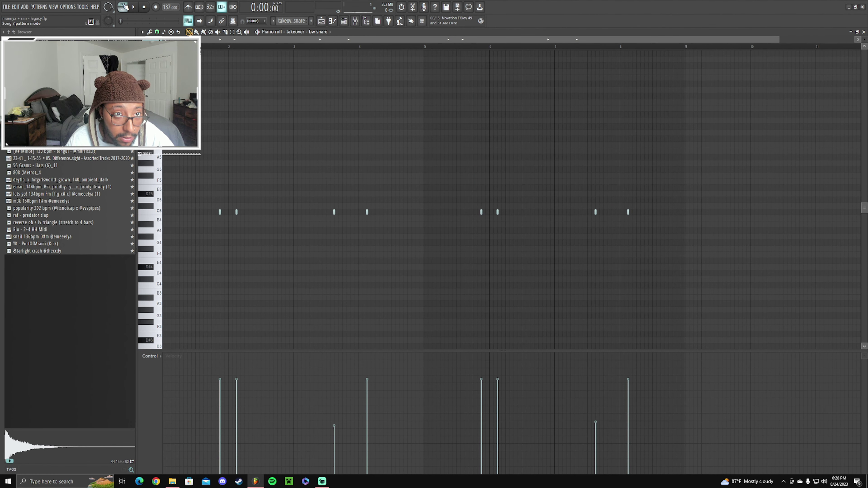
click(137, 8)
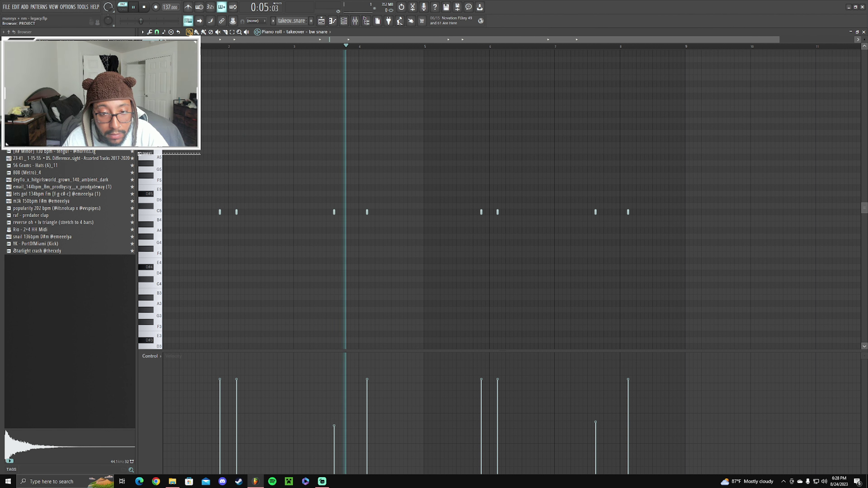
Return to the playlist, check and close the melody loop clip settings, then play the song.
key(F5)
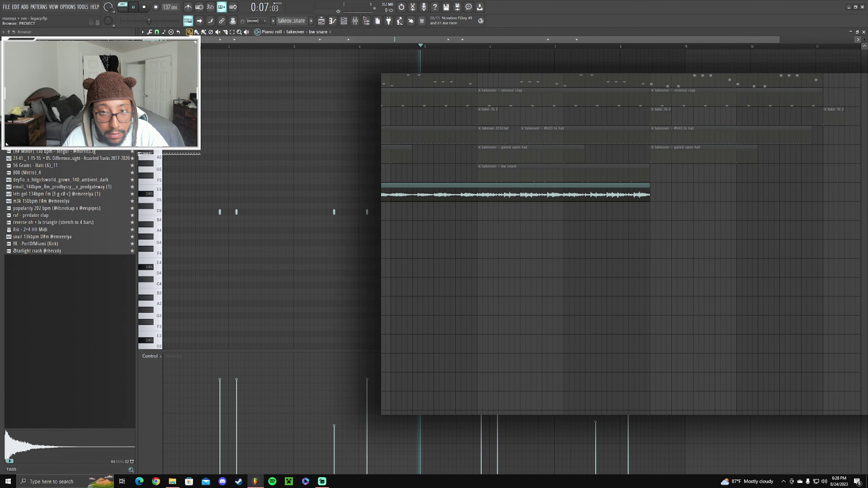
key(space)
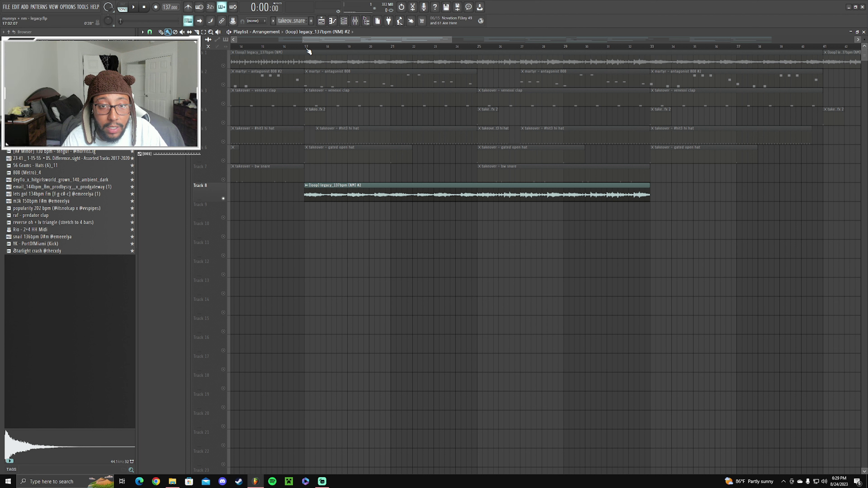
double_click(342, 188)
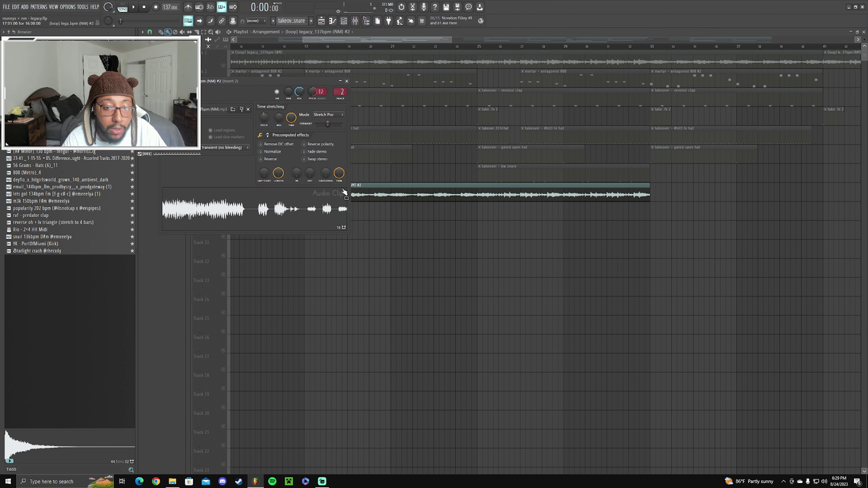
click(348, 82)
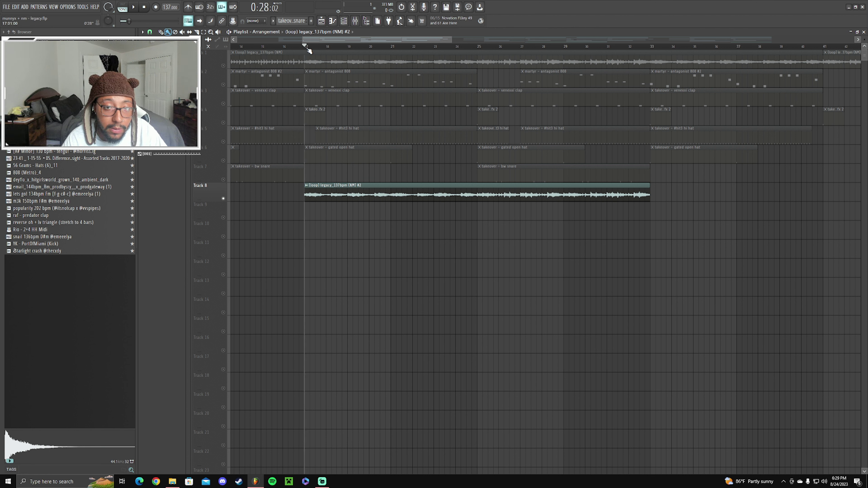
key(space)
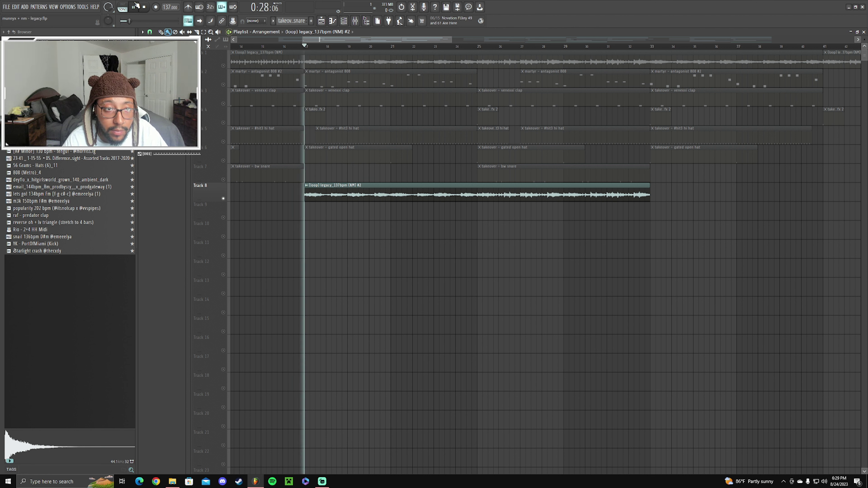
click(355, 21)
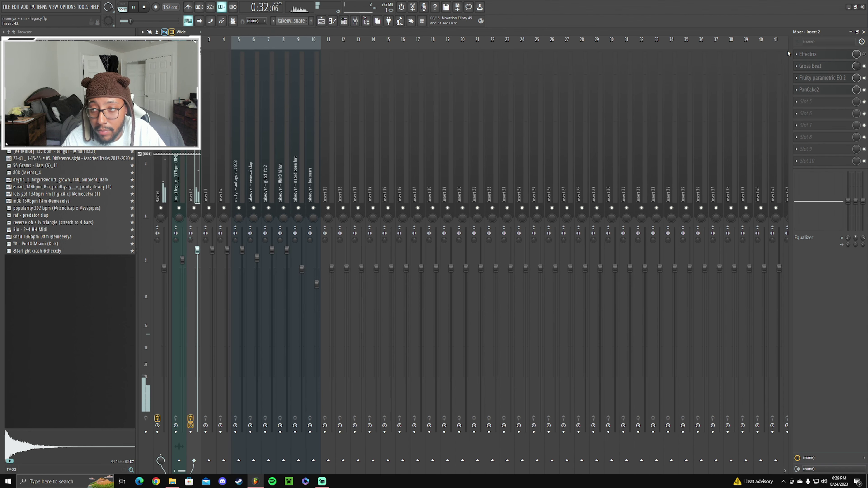
click(814, 67)
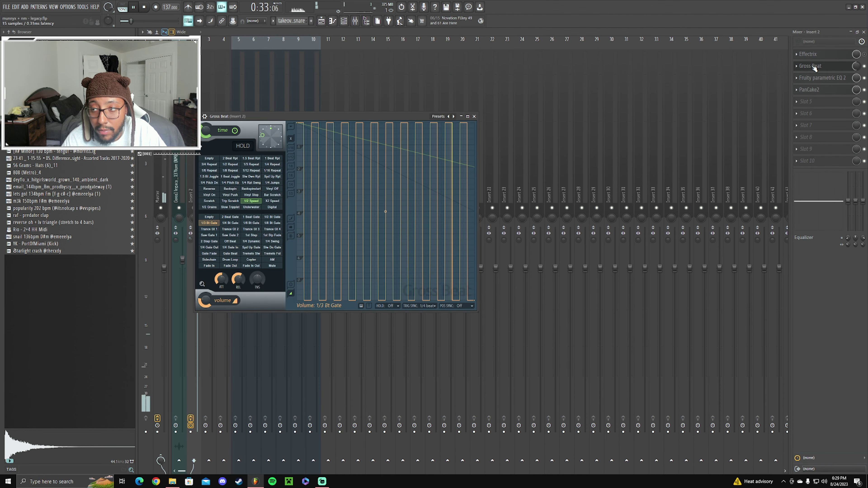
click(825, 78)
click(828, 91)
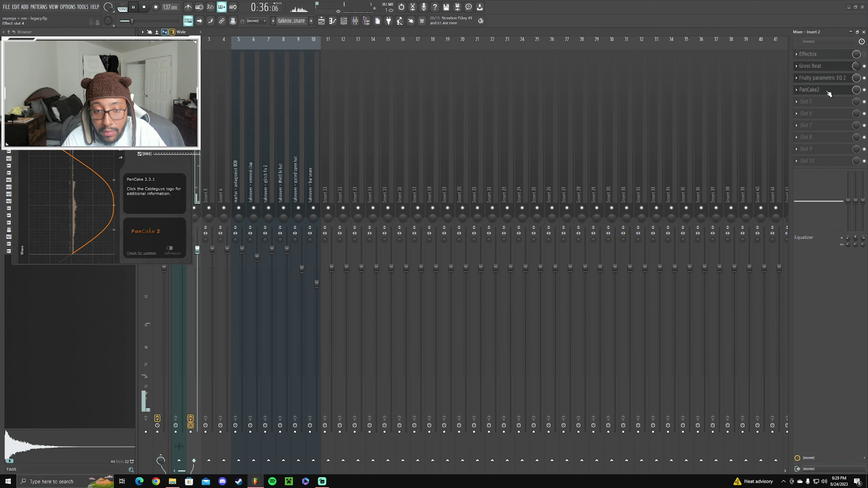
key(Escape)
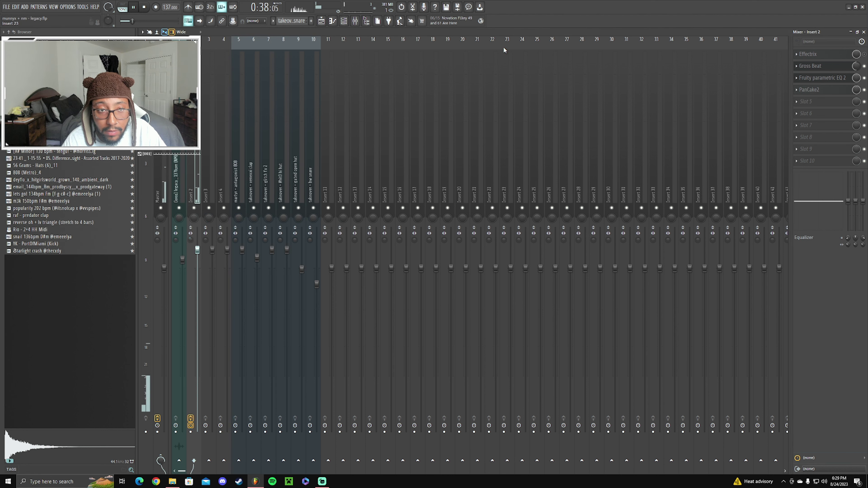
click(864, 32)
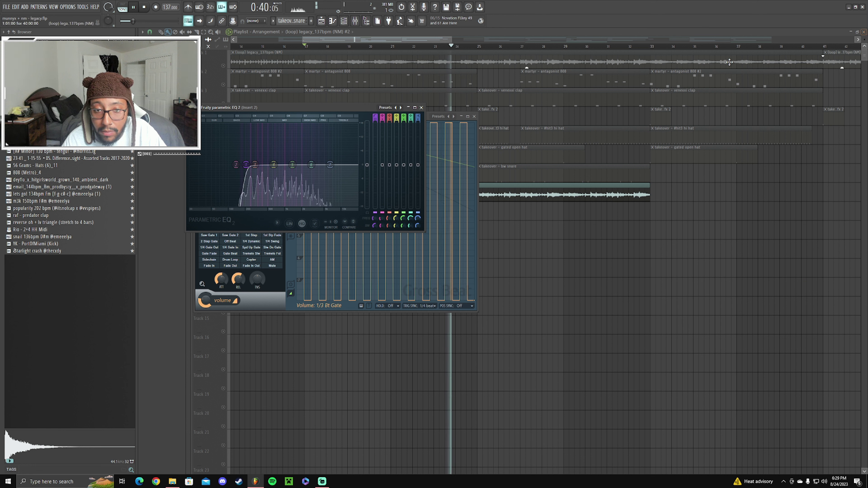
click(474, 116)
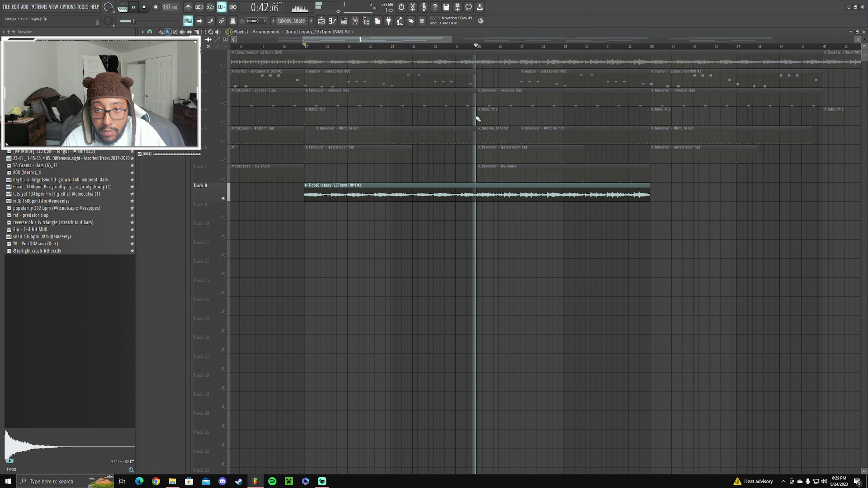
Play the arrangement from the beginning and zoom the playlist out to show the whole song.
click(143, 7)
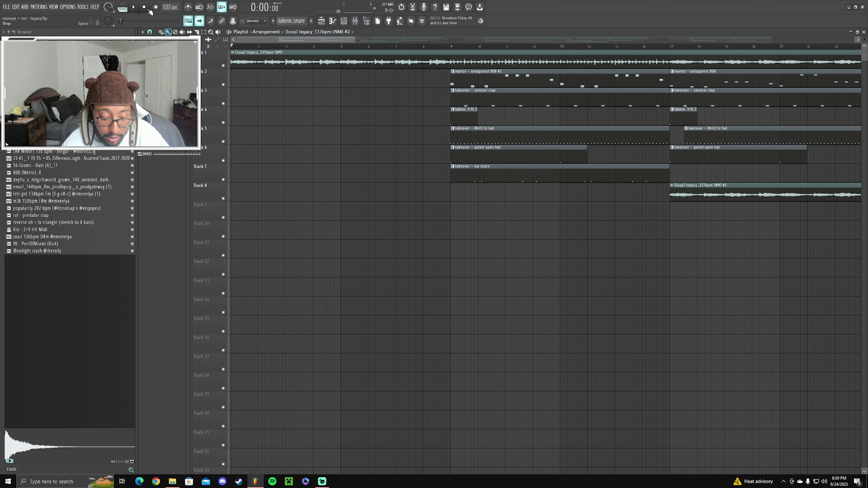
key(space)
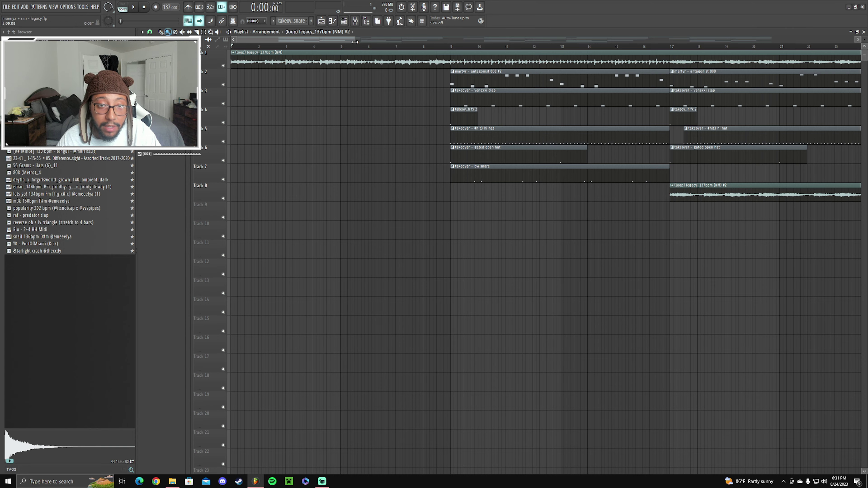
drag(373, 40, 547, 40)
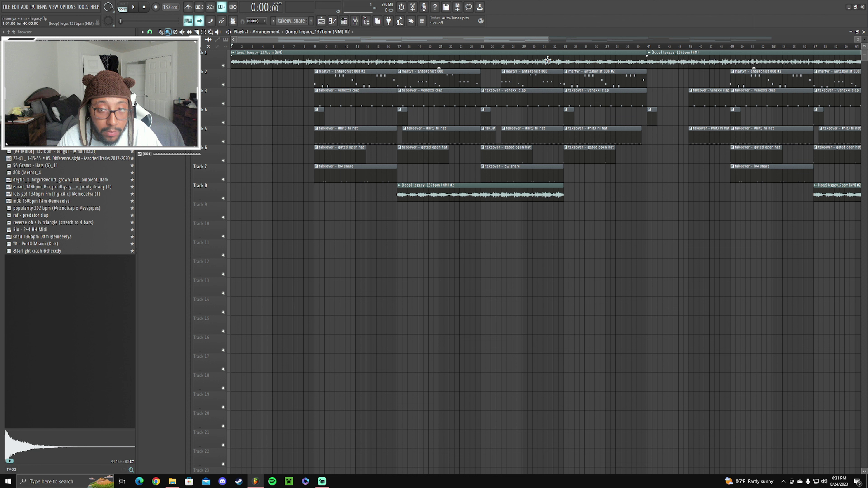